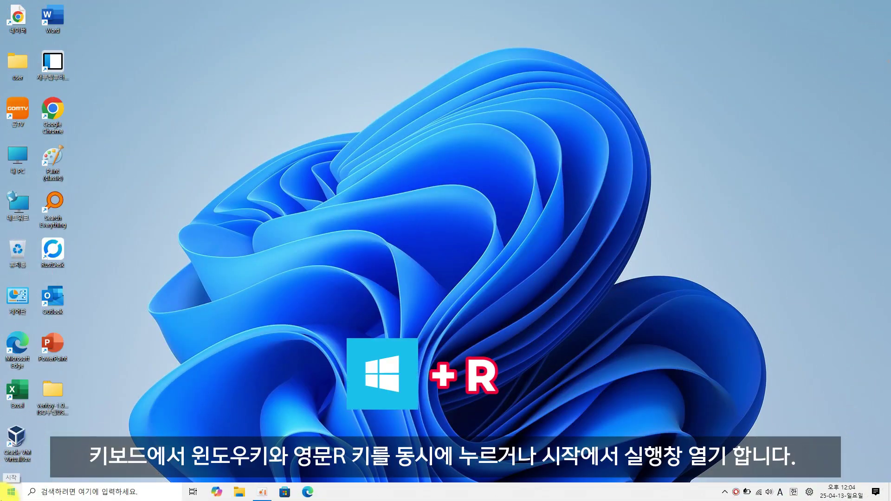
Step: Run the winver command to check the installed Windows edition and version, moving the information window toward the middle of the desktop
right_click(9, 495)
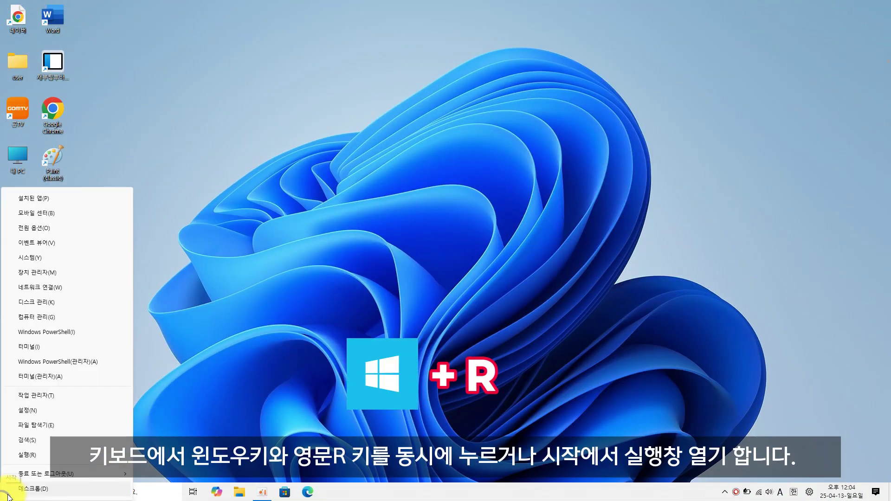
left_click(43, 455)
type("win")
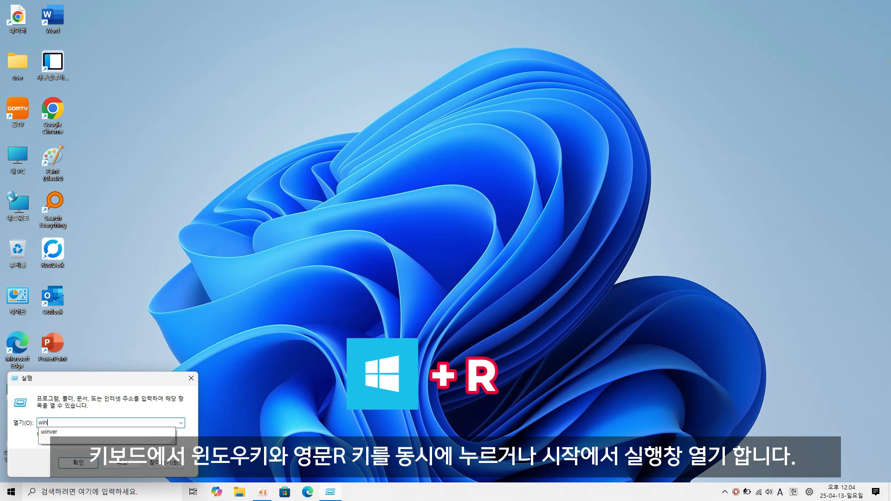
type("ver")
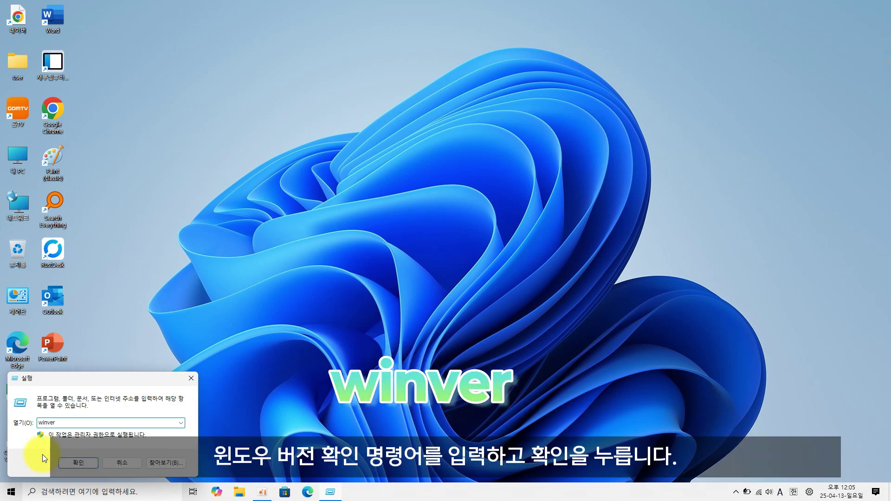
left_click(78, 463)
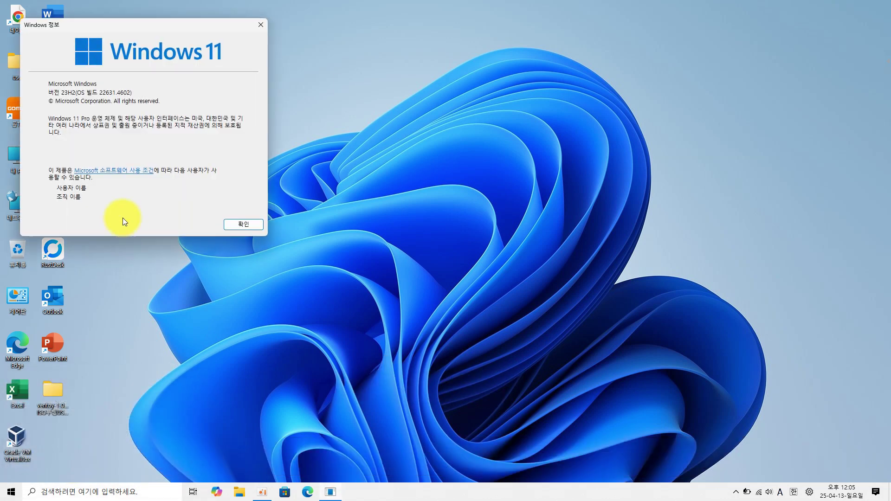
left_click_drag(214, 27, 518, 84)
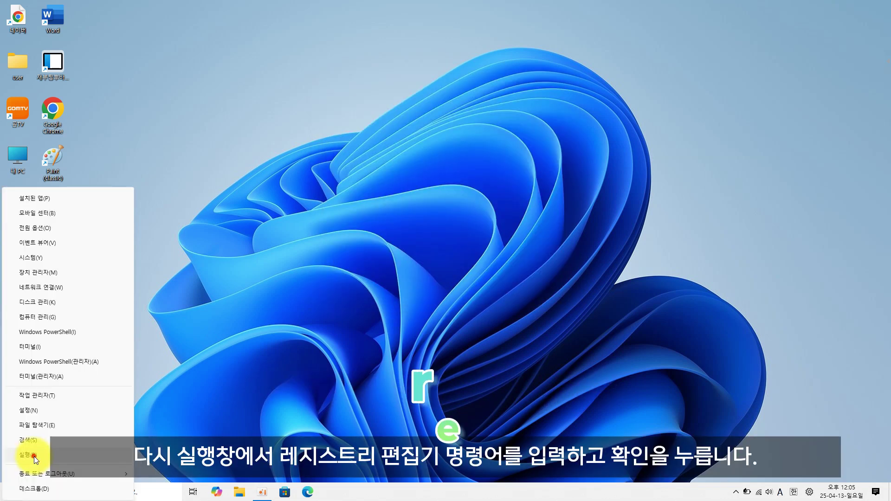
Step: Open the Registry Editor by running the regedit command
left_click(34, 456)
type("regedit")
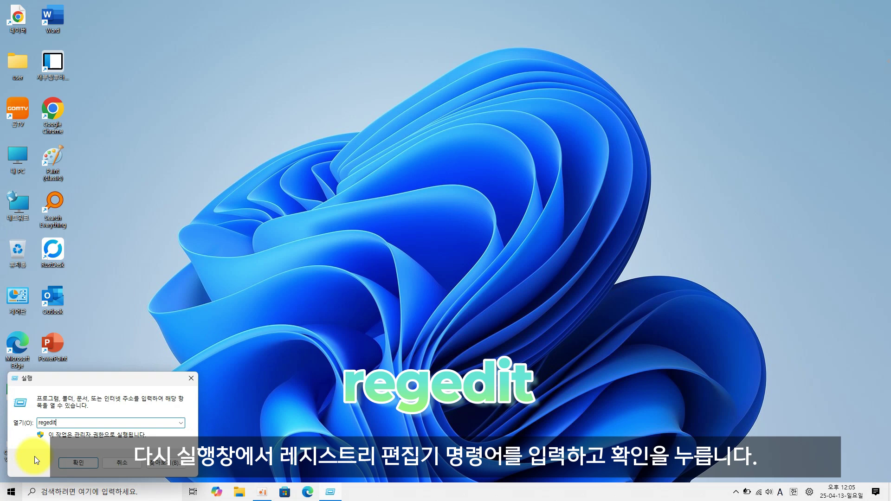
left_click(76, 463)
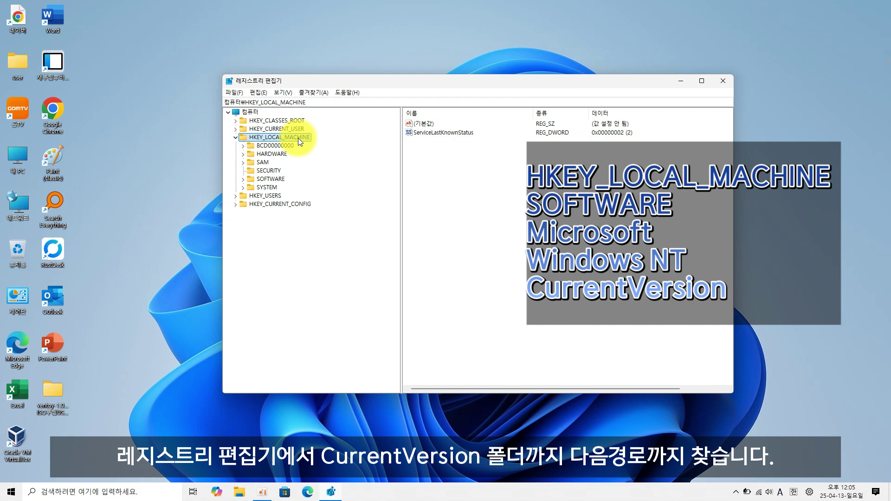
Step: Navigate the registry tree to HKEY_LOCAL_MACHINE\SOFTWARE\Microsoft\Windows NT\CurrentVersion
double_click(298, 138)
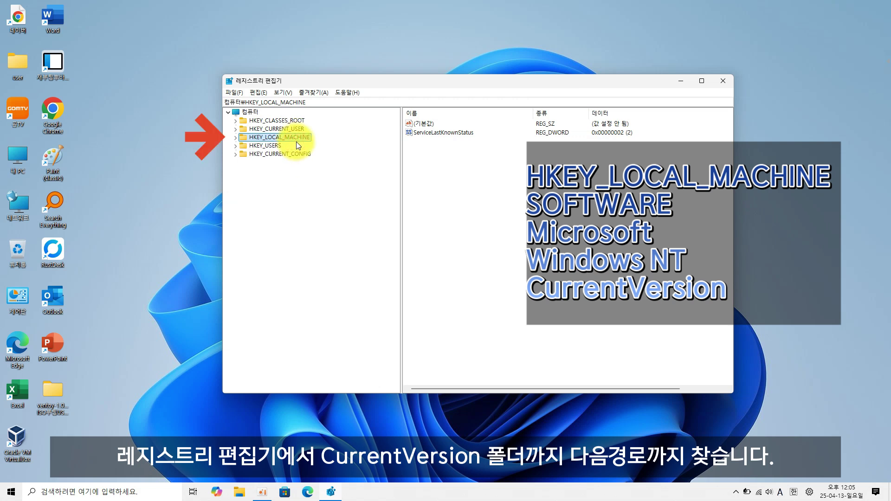
double_click(296, 140)
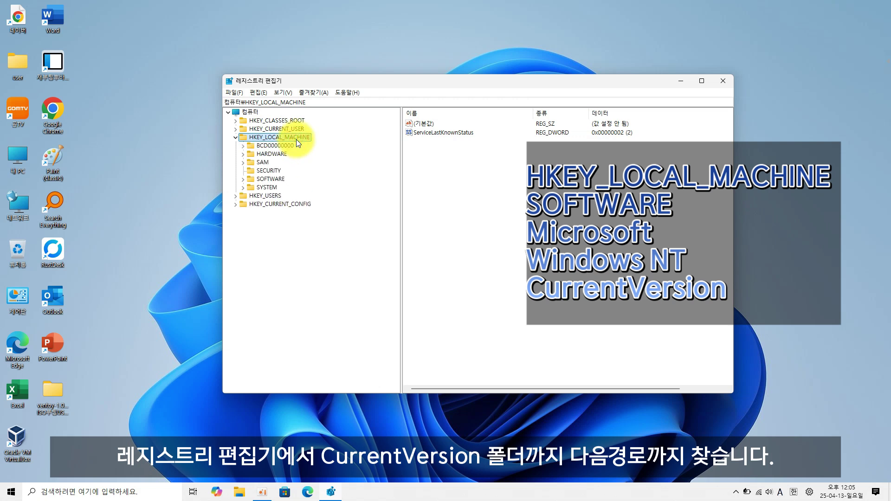
double_click(275, 180)
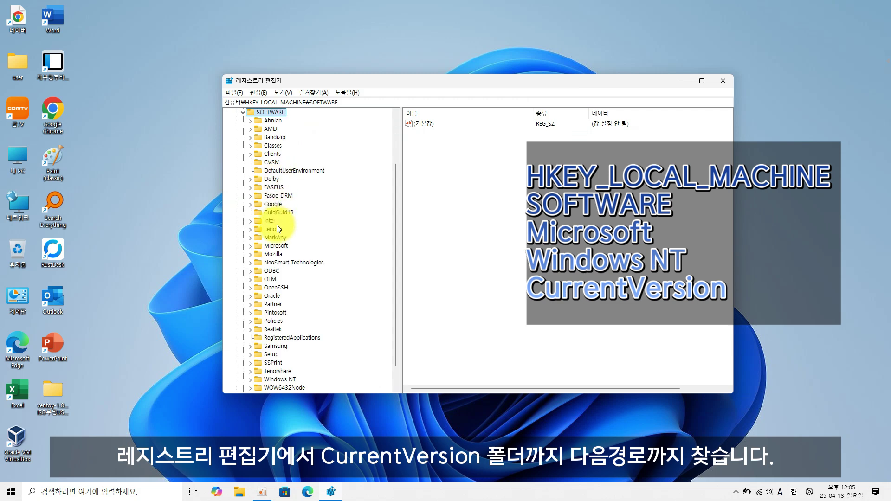
scroll(277, 225, "down", 3)
double_click(279, 221)
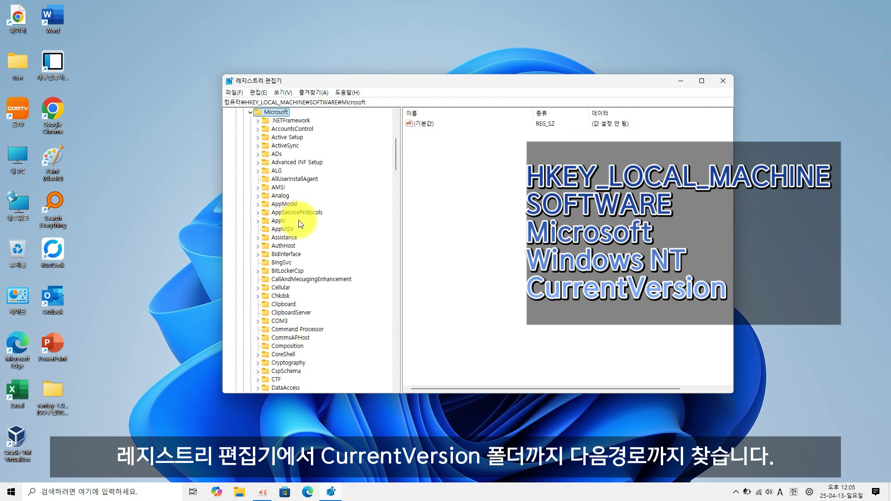
scroll(308, 233, "down", 20)
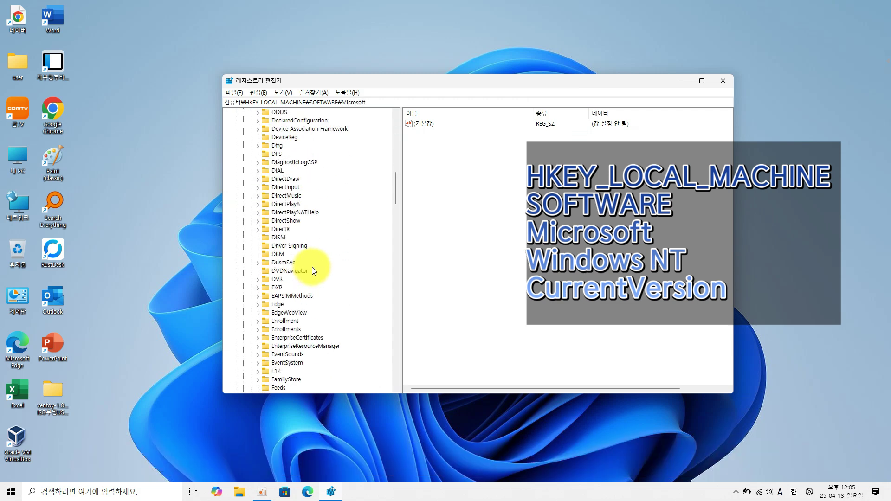
scroll(312, 269, "down", 20)
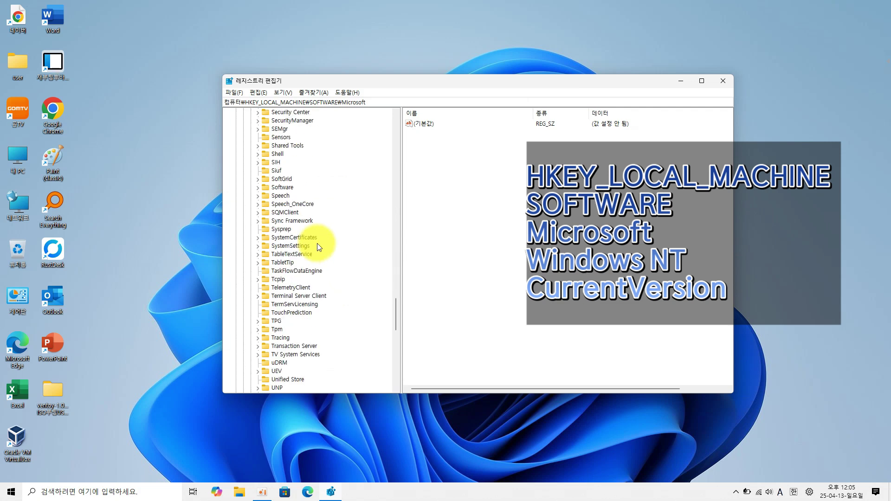
scroll(302, 265, "down", 7)
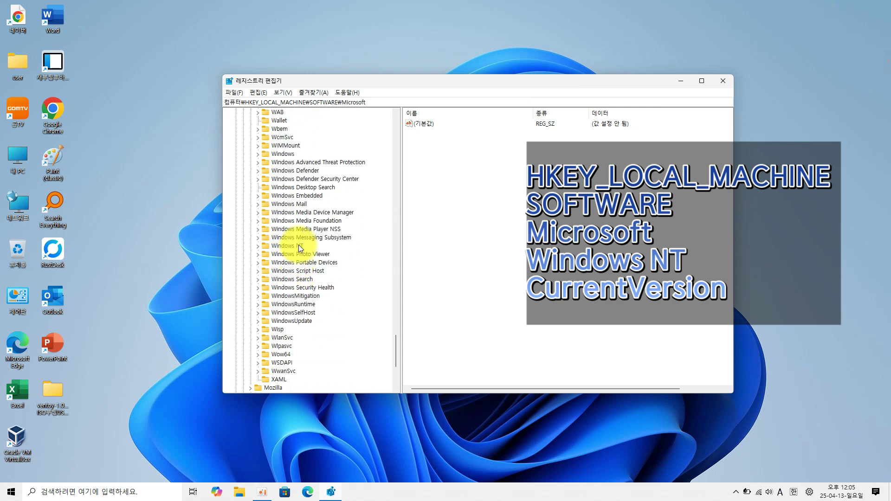
double_click(299, 245)
double_click(311, 255)
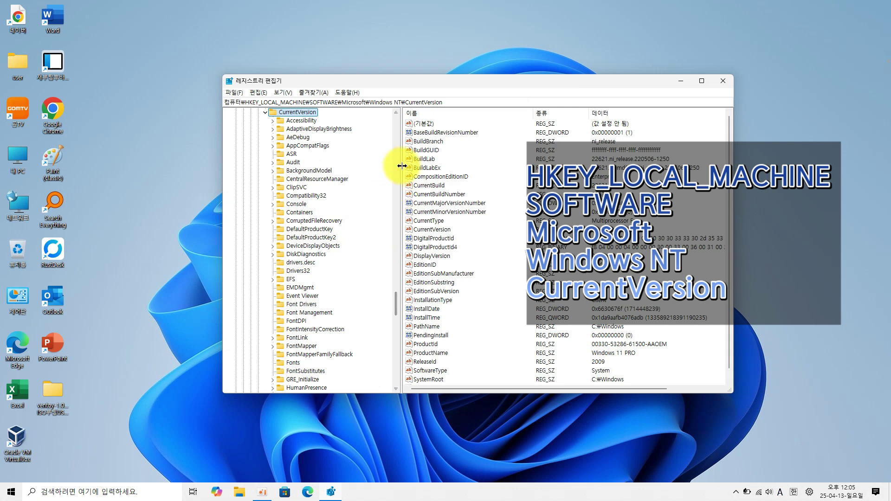
Step: Set the value data of the EditionID string in the CurrentVersion key to Core
scroll(492, 228, "down", 1)
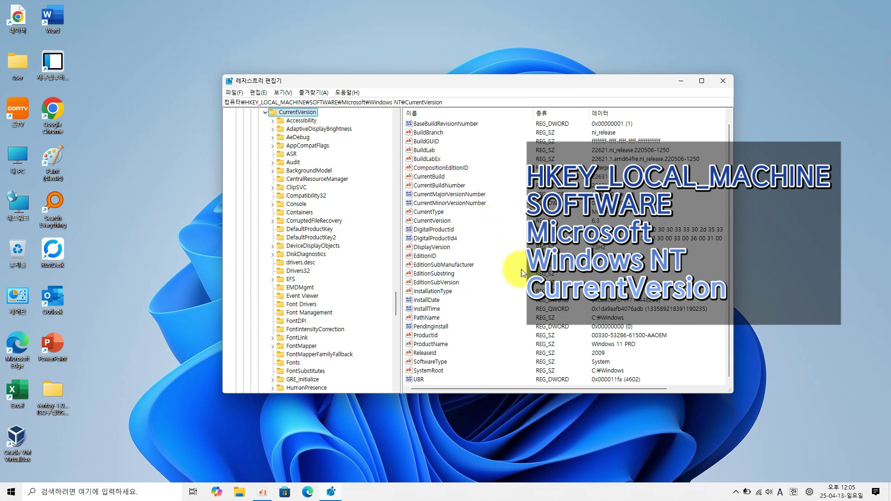
left_click(425, 256)
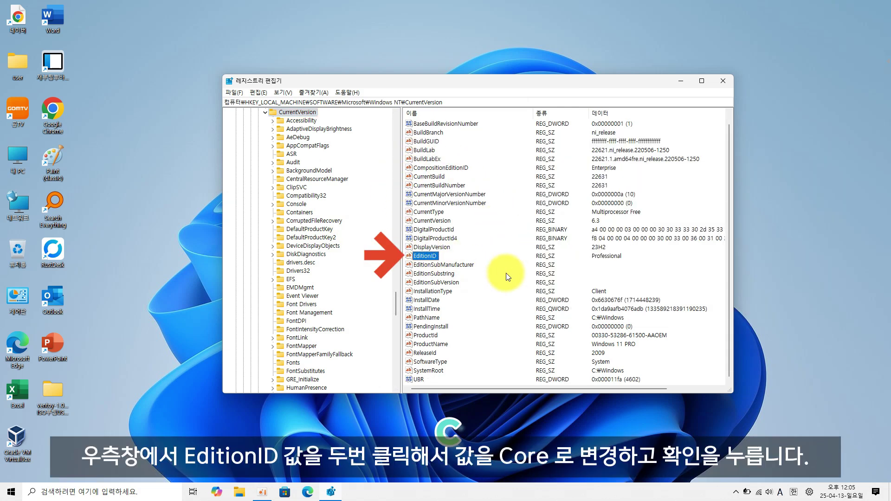
double_click(430, 256)
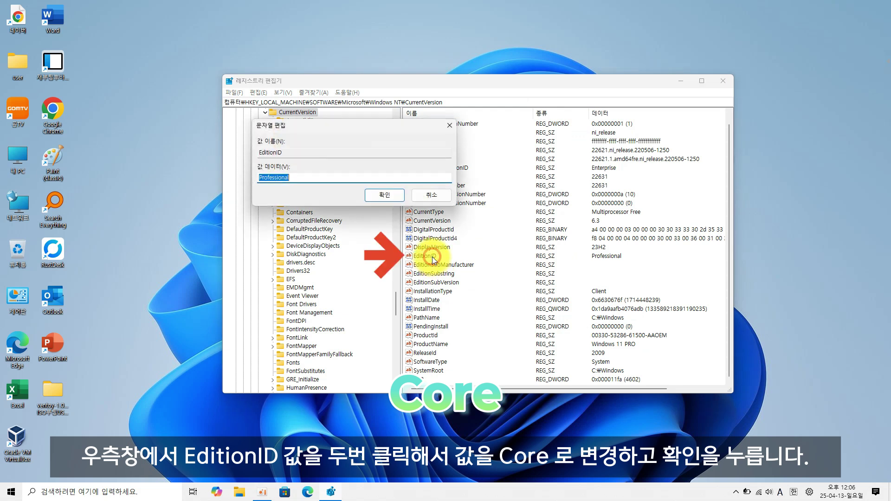
left_click(348, 178)
left_click_drag(298, 181, 235, 184)
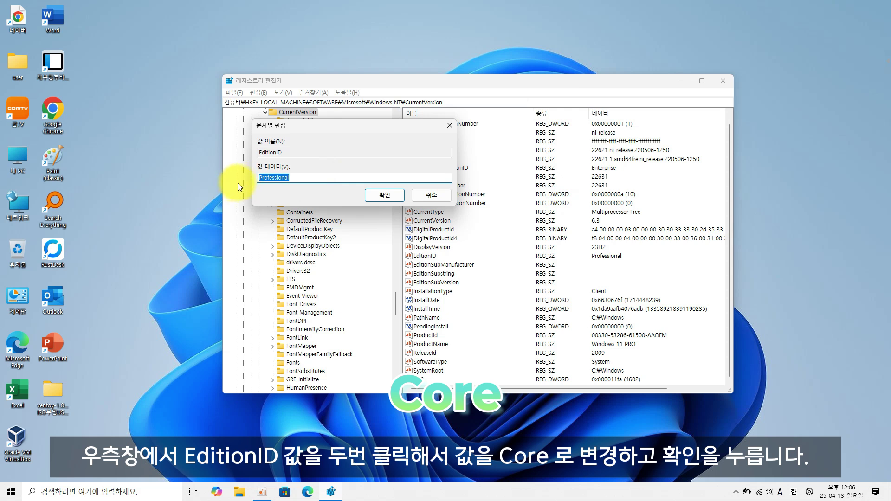
type("Core")
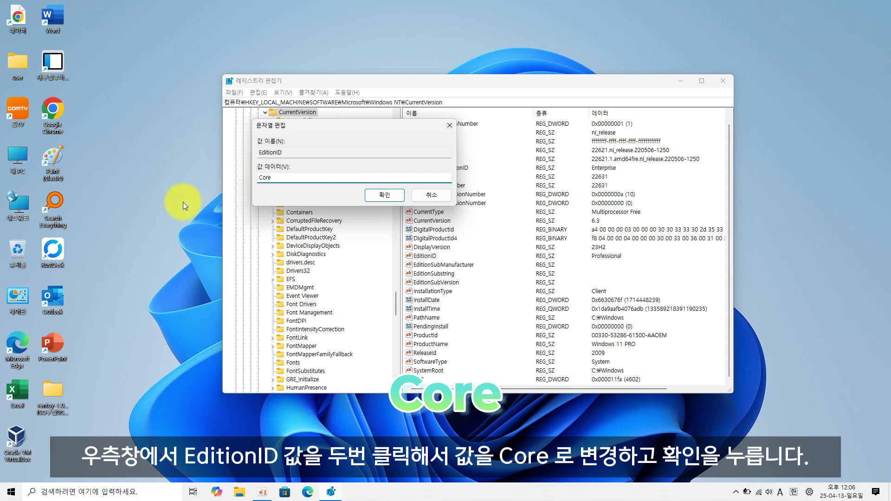
left_click(375, 197)
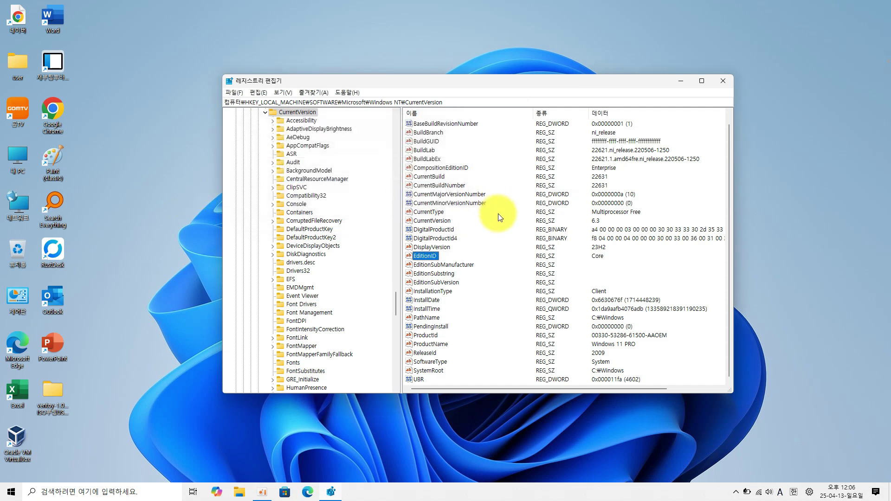
Step: Set the value data of the ProductName string in the same key to Windows 11 HOME
left_click(431, 344)
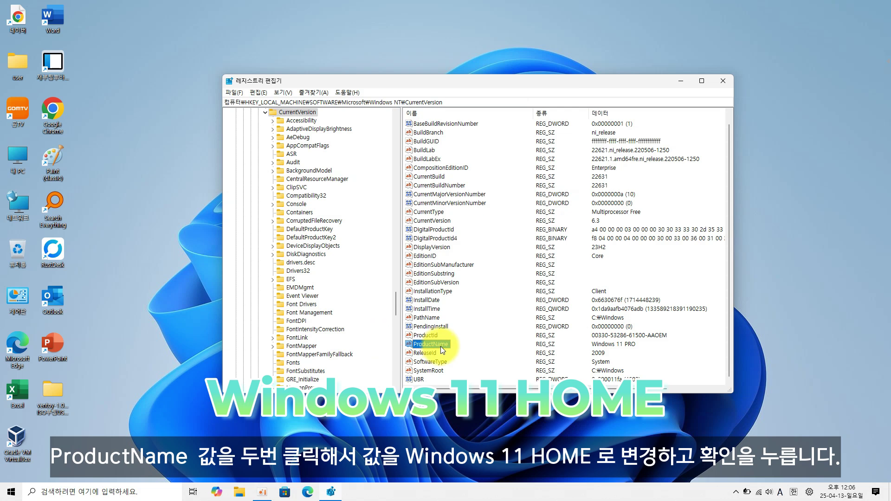
double_click(441, 346)
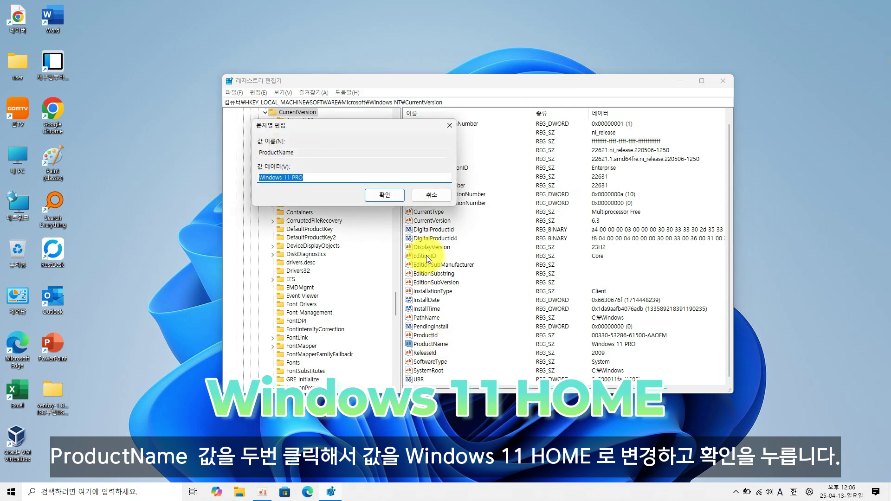
left_click(311, 181)
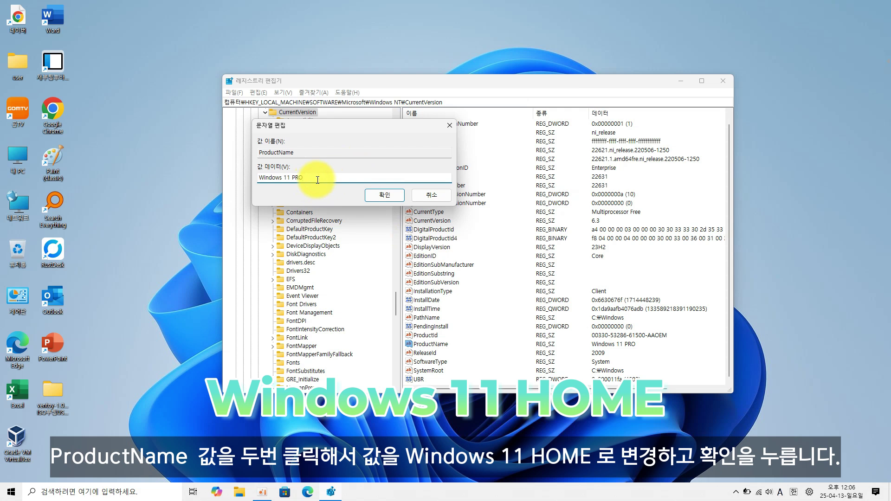
key("BackSpace")
key("BackSpace")
key("Hangul")
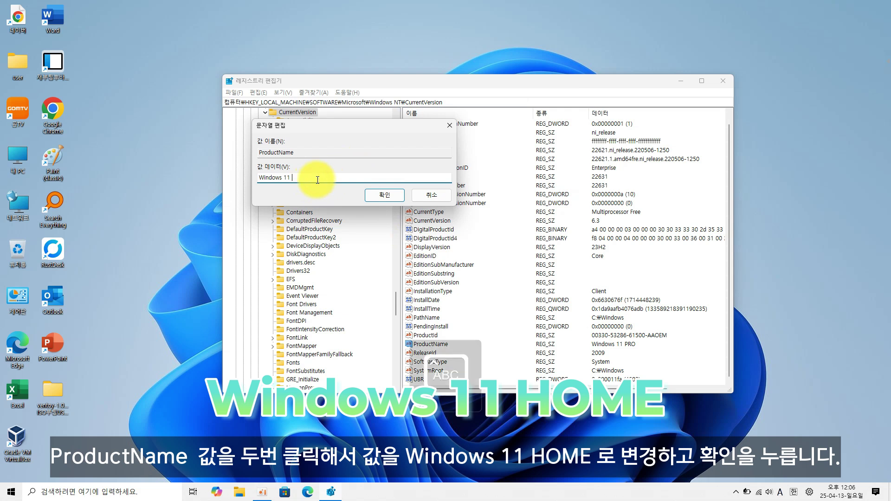
type("HOME")
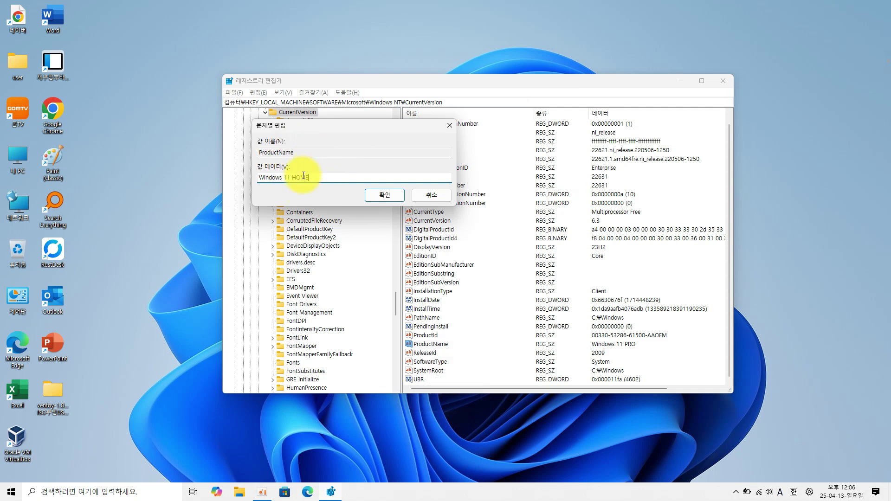
left_click(384, 195)
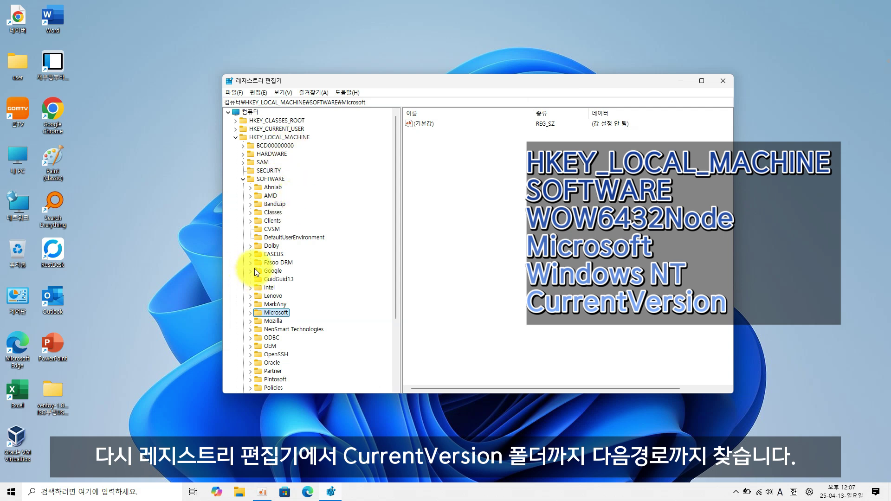
Step: Navigate the registry tree to HKEY_LOCAL_MACHINE\SOFTWARE\WOW6432Node\Microsoft\Windows NT\CurrentVersion
scroll(254, 268, "down", 4)
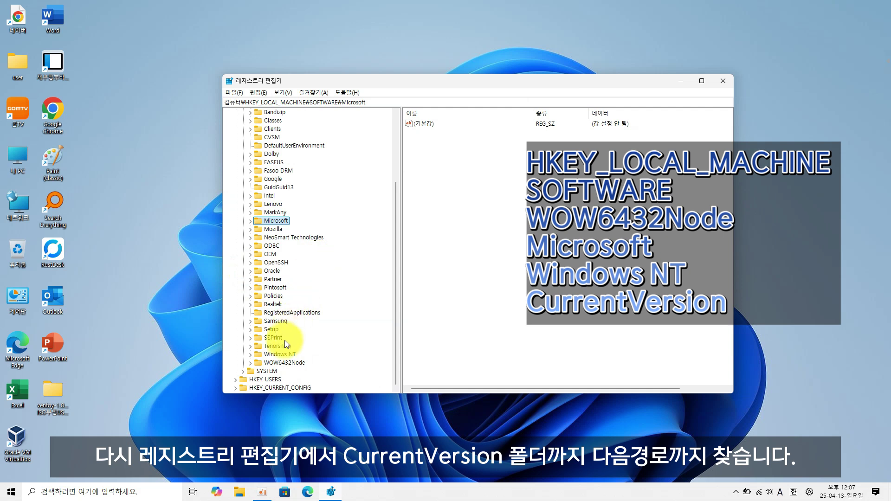
left_click(283, 363)
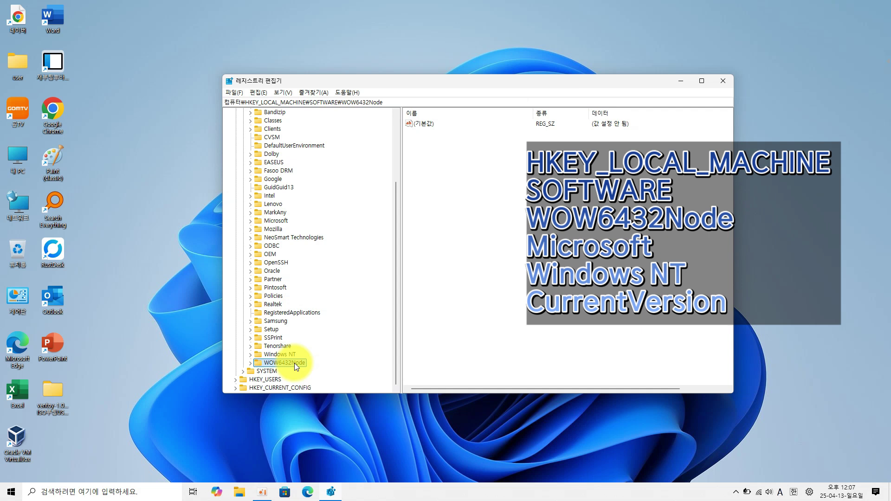
double_click(294, 363)
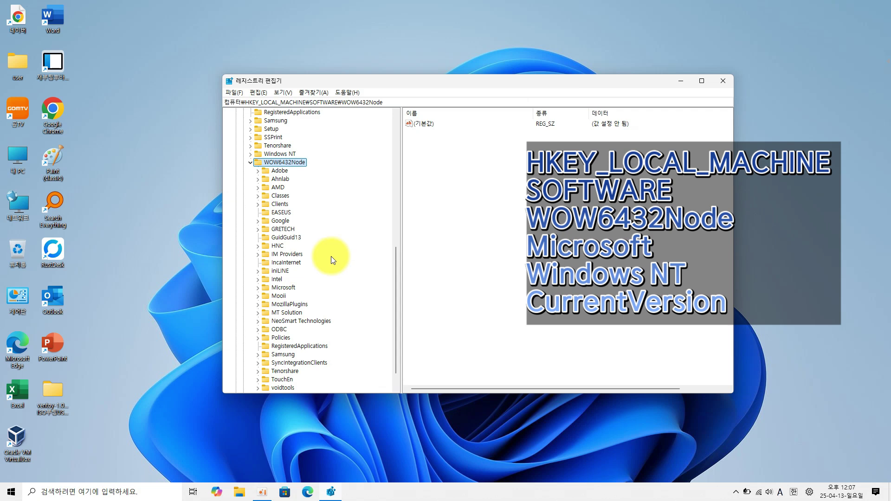
scroll(320, 265, "down", 1)
double_click(292, 263)
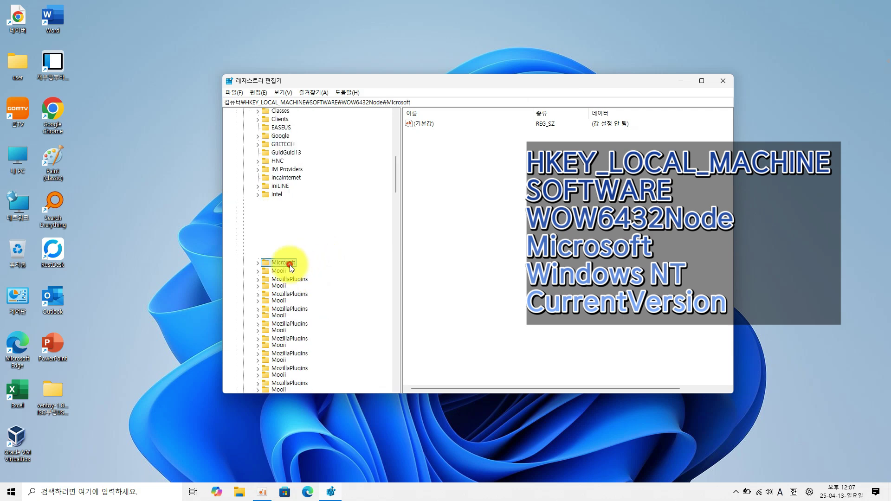
scroll(318, 290, "down", 20)
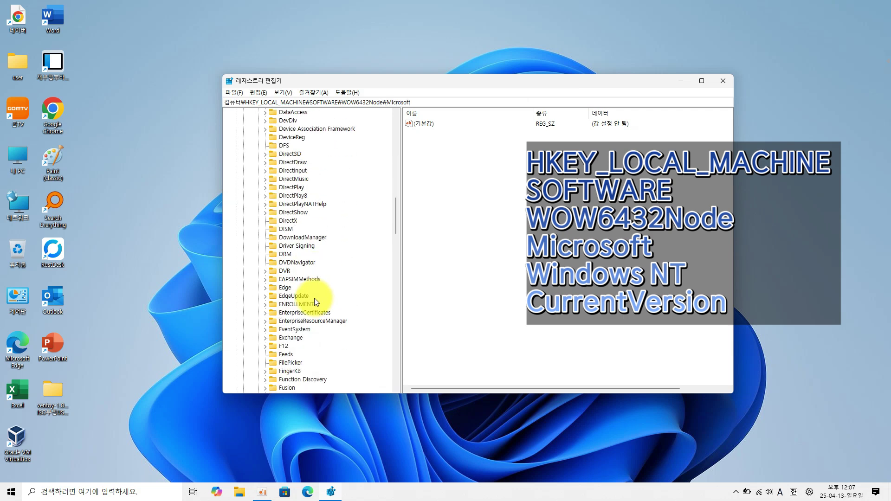
scroll(313, 310, "down", 20)
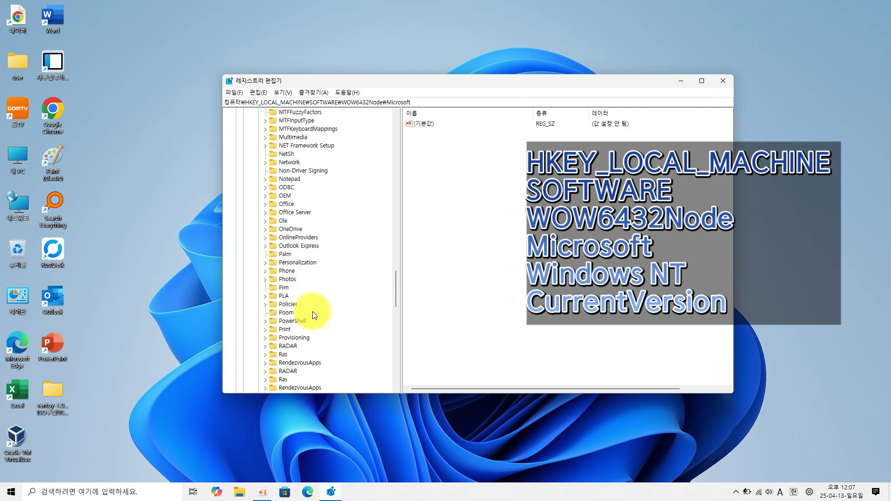
scroll(311, 313, "down", 15)
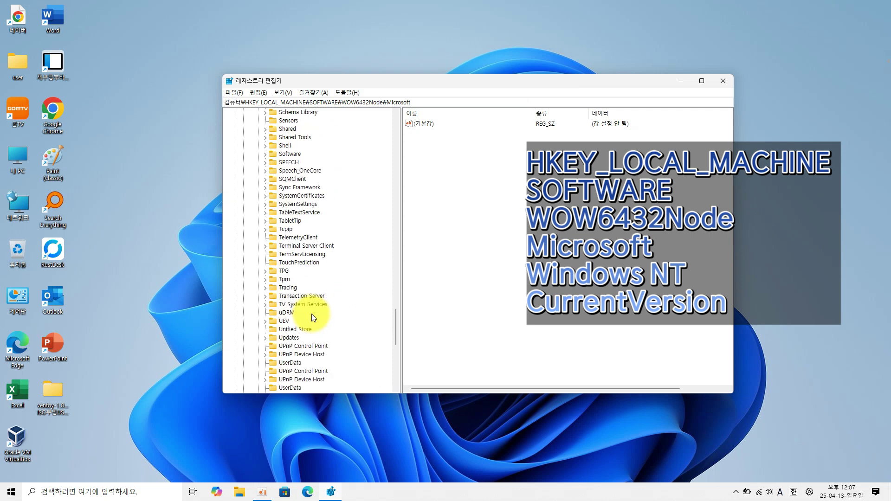
double_click(305, 229)
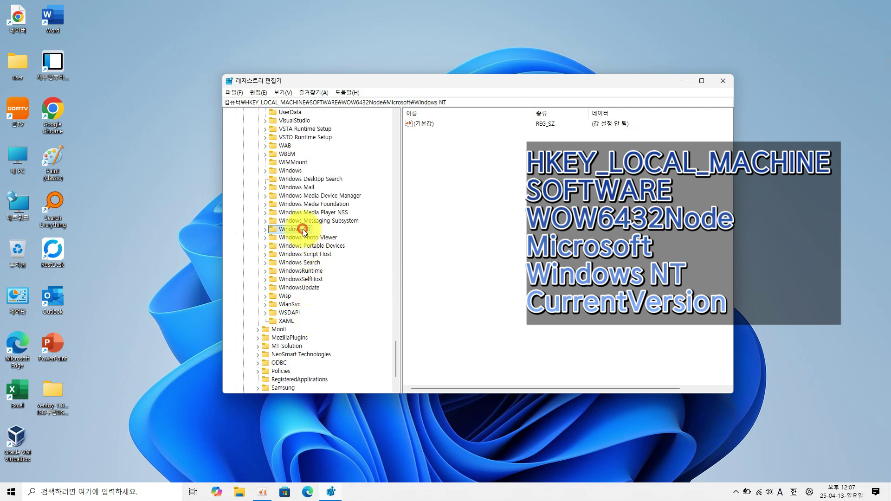
double_click(317, 237)
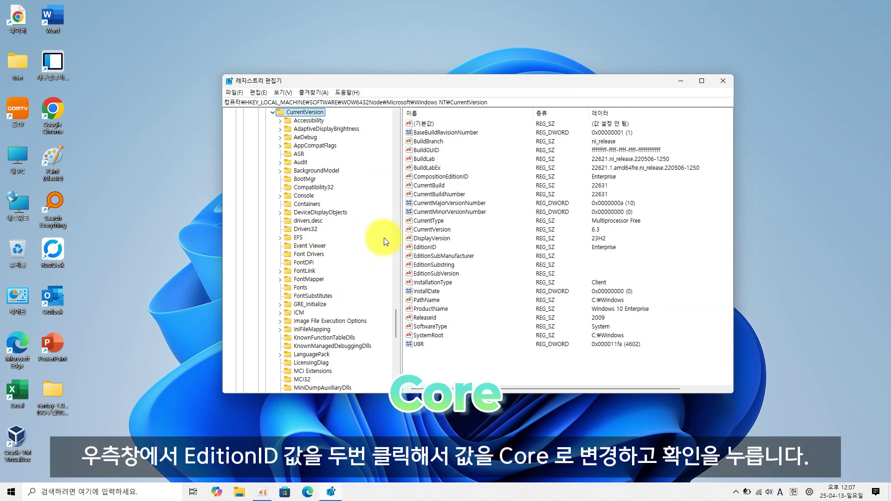
Step: Set the value data of the EditionID string in the WOW6432Node CurrentVersion key to Core
double_click(425, 246)
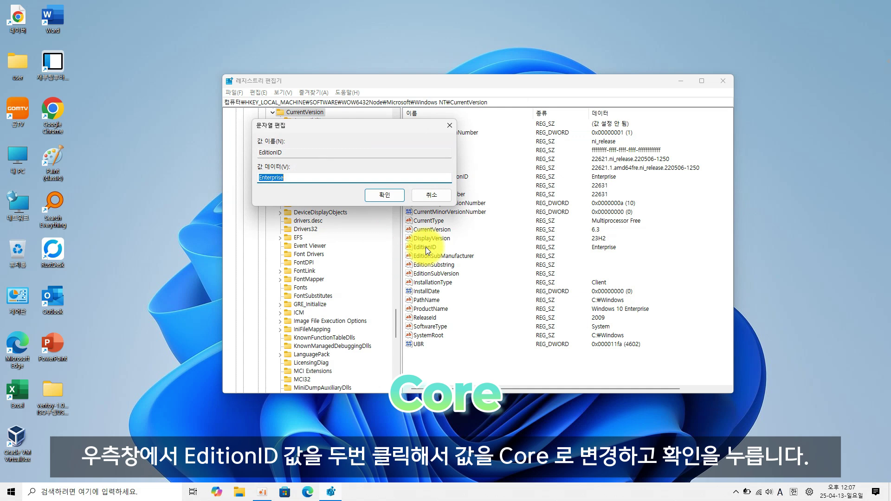
type("Core")
left_click(391, 197)
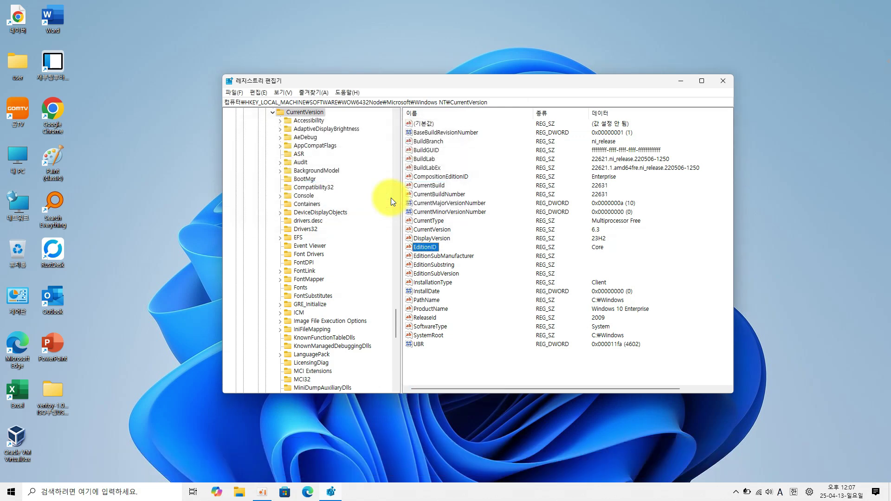
Step: Set the value data of the ProductName string in the WOW6432Node CurrentVersion key to Windows 11 HOME
double_click(431, 310)
left_click(291, 179)
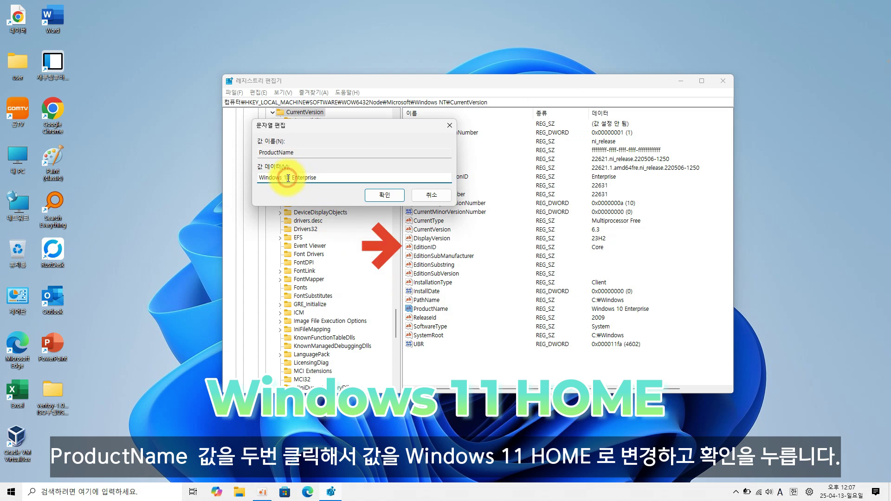
key("BackSpace")
type("1")
double_click(296, 178)
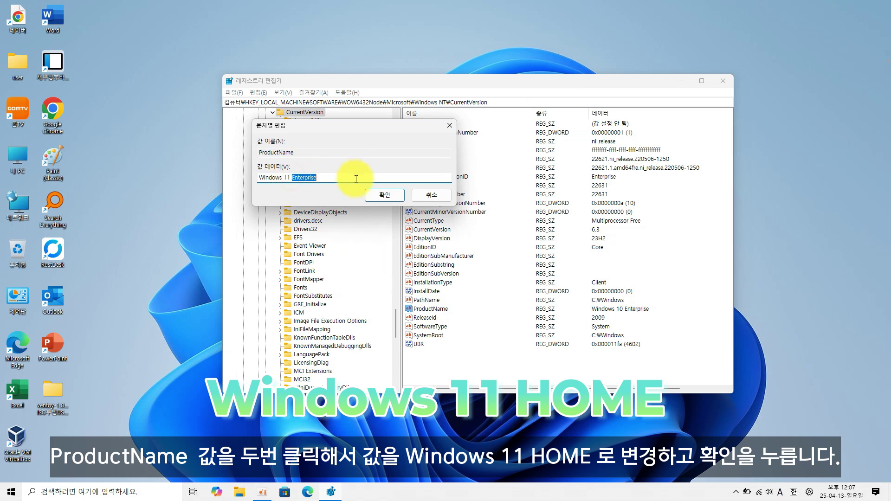
type("HOME")
left_click(386, 196)
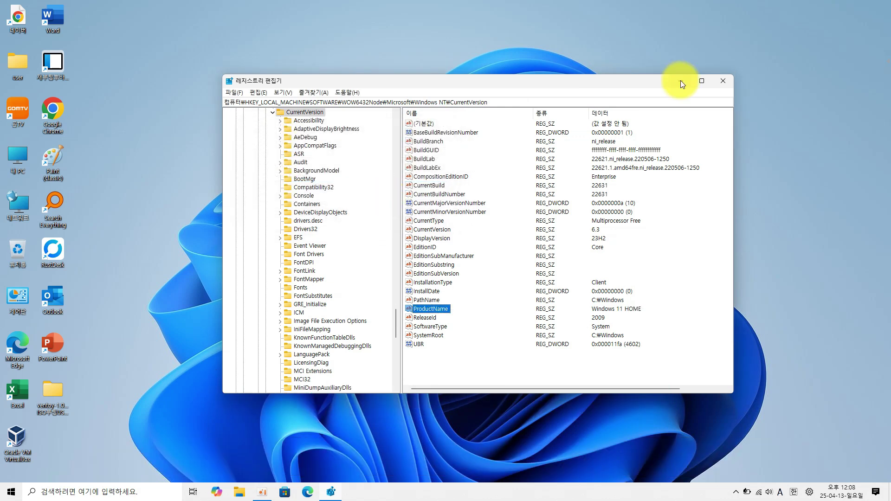
Step: Minimize the Registry Editor and open Microsoft's Windows 11 download page from the Google results for 윈도우11 다운로드 in Chrome
left_click(681, 80)
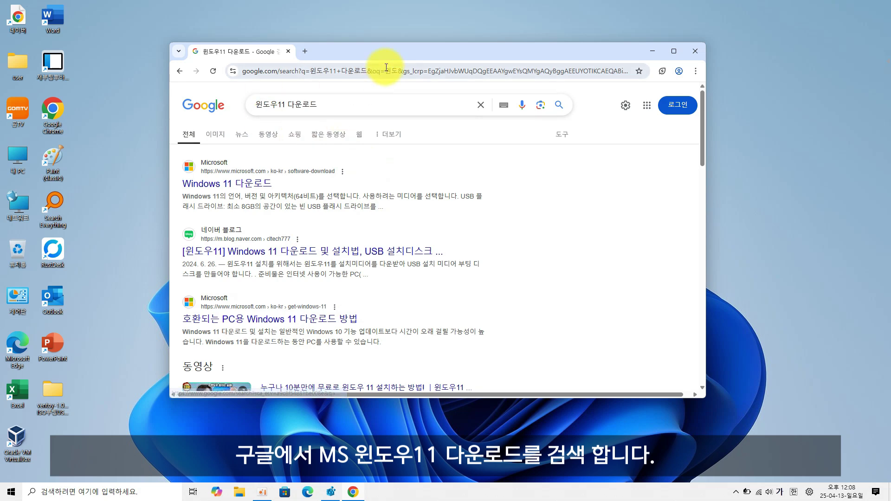
double_click(391, 54)
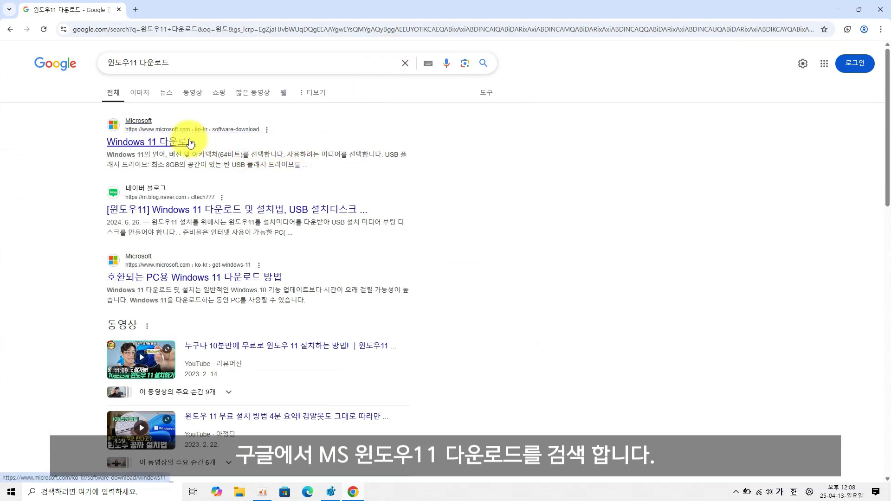
left_click(171, 138)
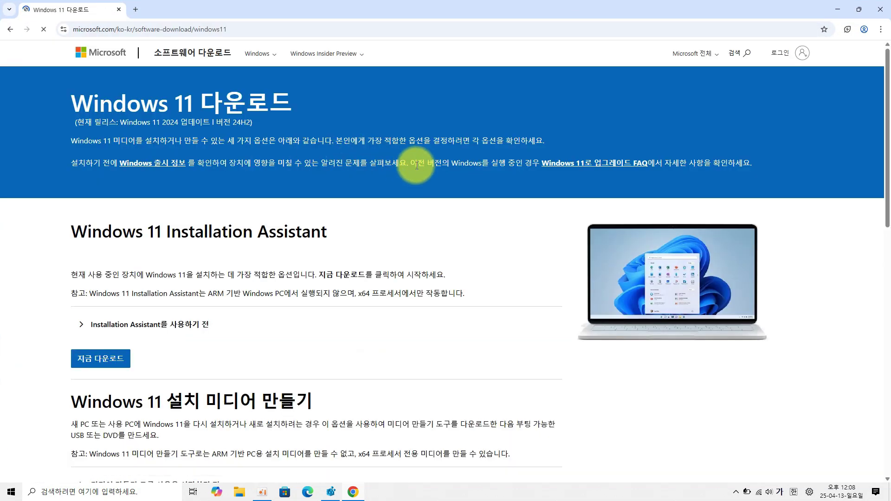
Step: Select Windows 11(x64 장치용 다중 버전 ISO) in the x64 disk image section and request its download
scroll(431, 185, "down", 5)
left_click(180, 399)
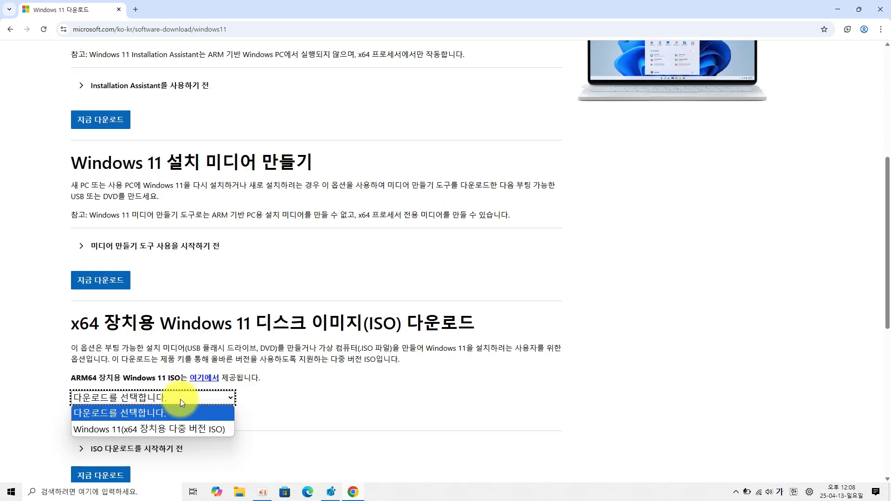
left_click(180, 429)
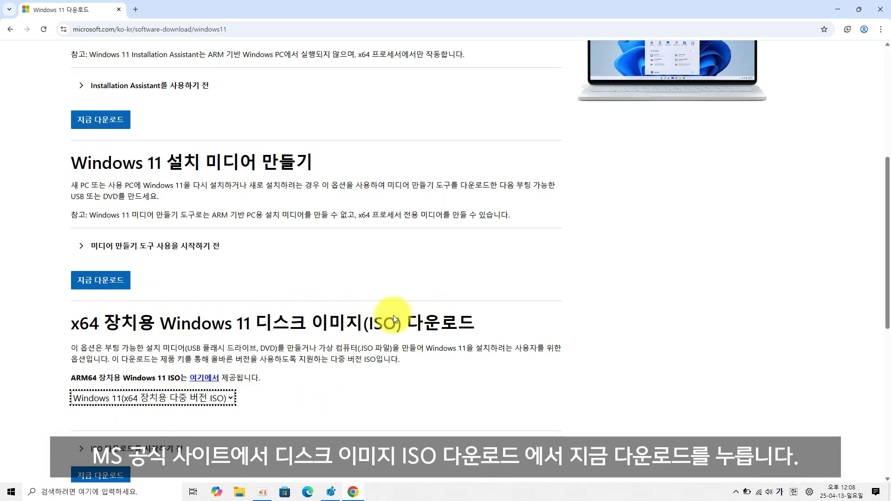
scroll(185, 398, "down", 1)
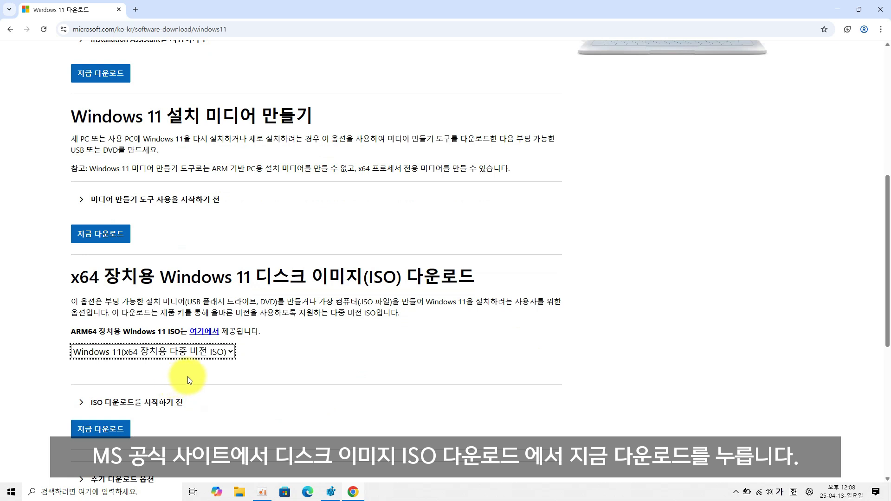
scroll(188, 376, "down", 1)
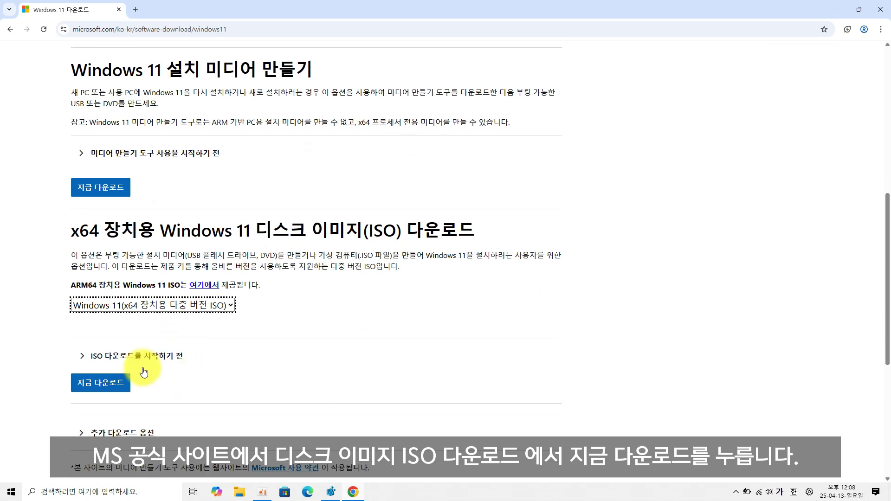
left_click(111, 388)
Step: Confirm 한국어 as the product language and start the 64-bit ISO download
left_click(103, 227)
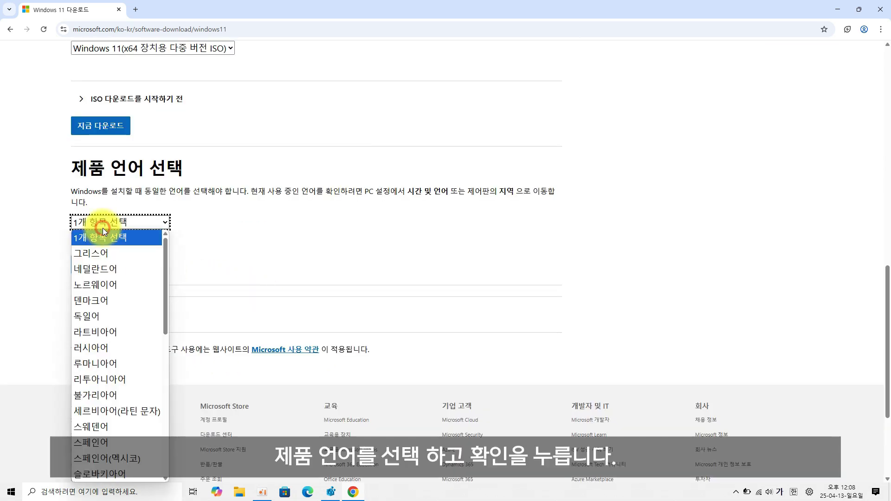
scroll(110, 393, "down", 8)
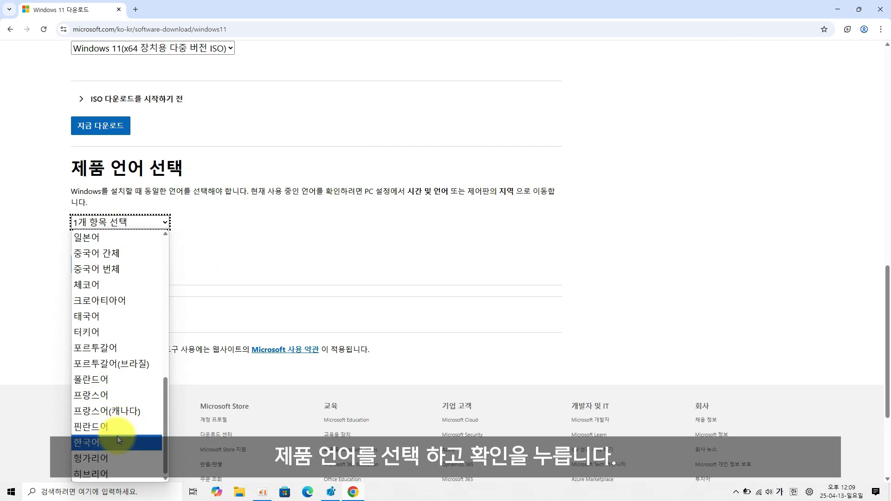
left_click(117, 439)
left_click(88, 265)
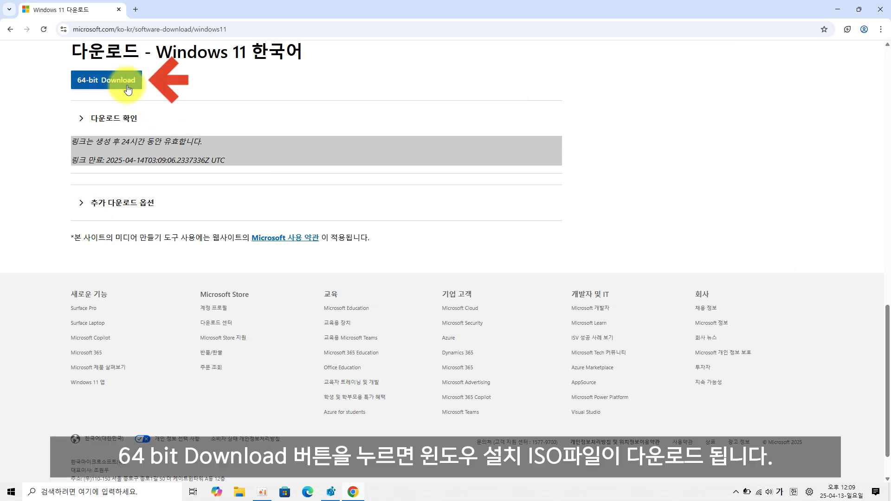
left_click(128, 90)
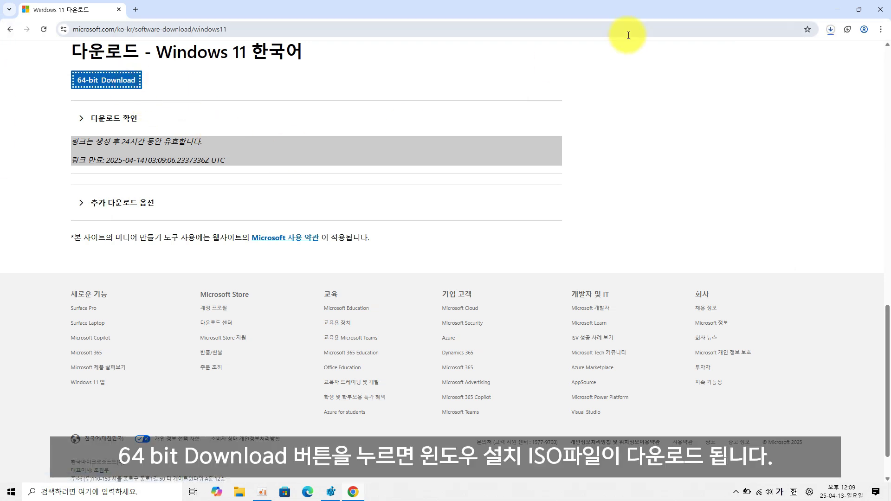
Step: Find the downloaded Win11_24H2_Korean_x64 disk image in the downloads folder and mount it, allowing the file to open
left_click(830, 31)
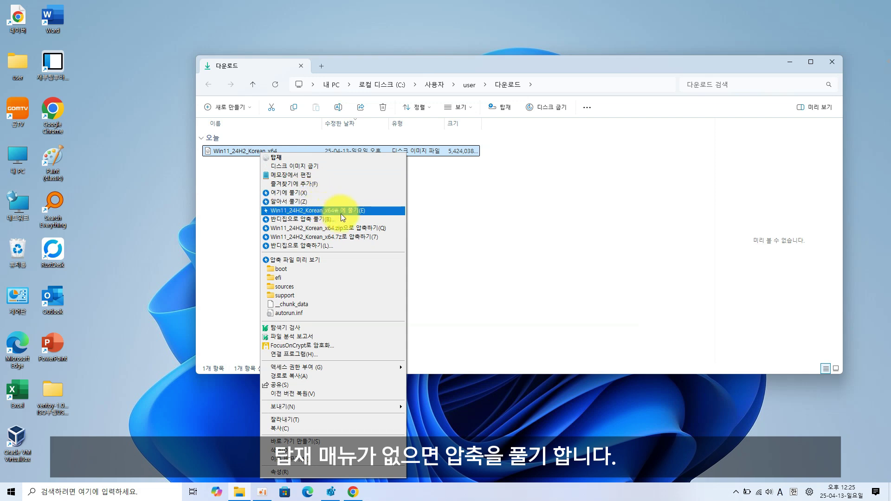
left_click(343, 156)
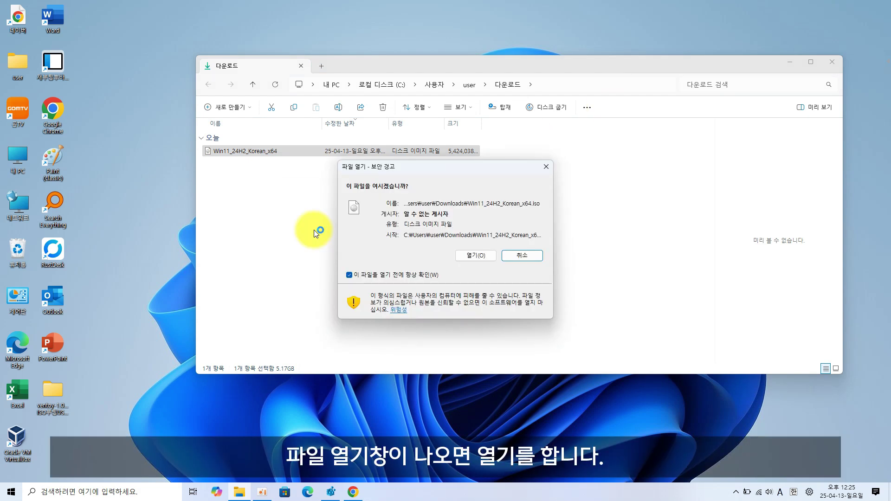
left_click(467, 252)
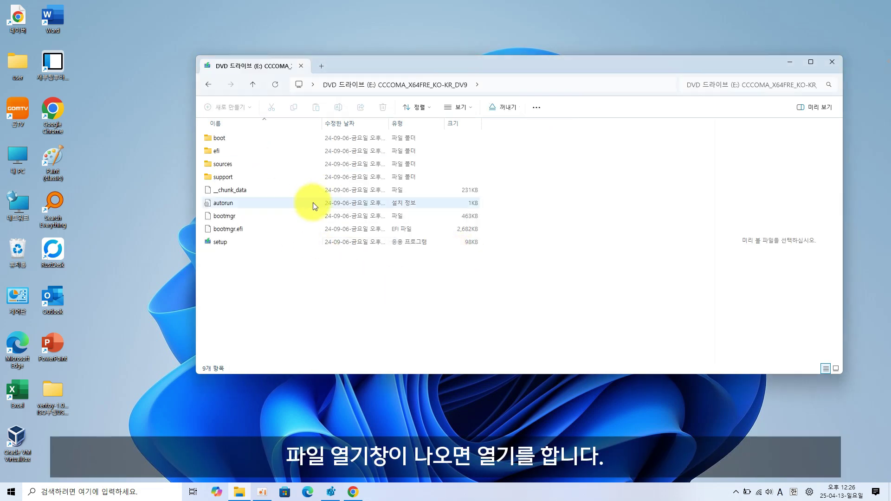
Step: Run the setup file from the mounted DVD drive as administrator and minimize the folder window
right_click(221, 245)
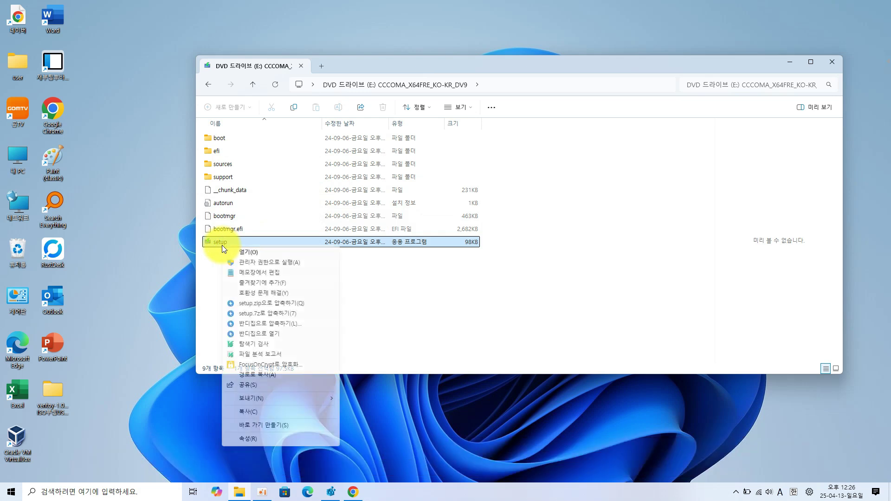
left_click(256, 265)
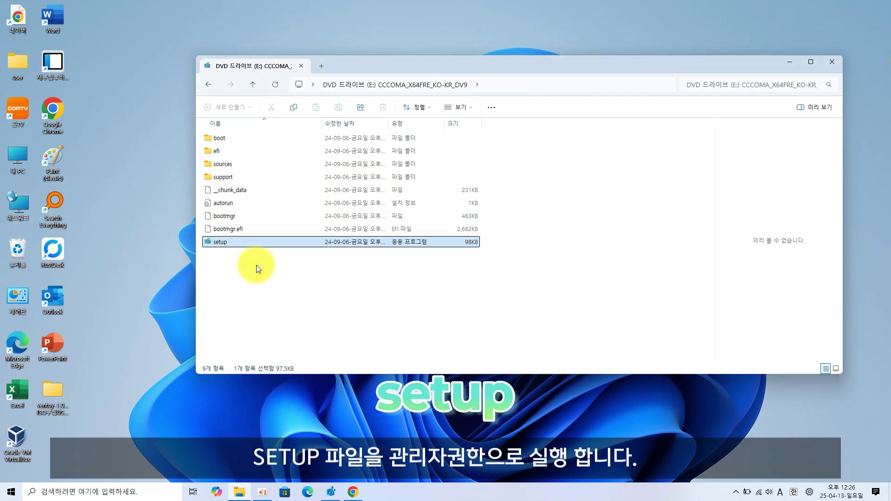
left_click(786, 62)
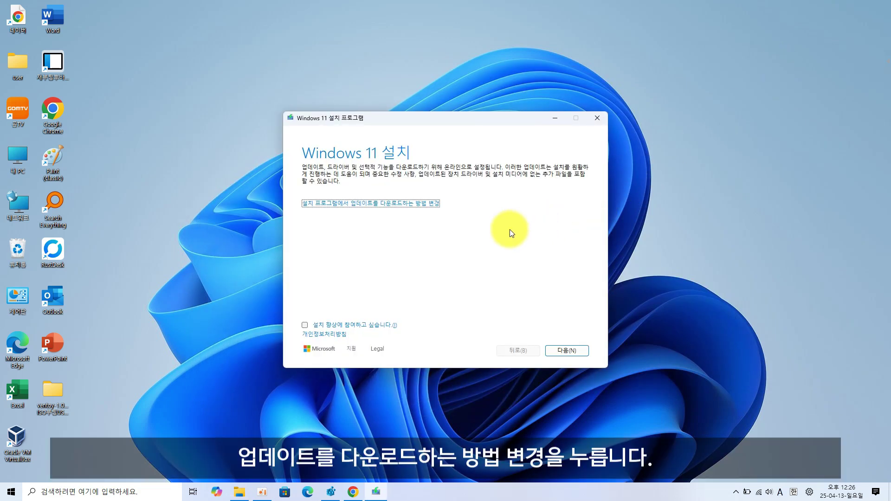
Step: Change how Windows 11 setup downloads updates to 나중에 and continue
left_click(405, 204)
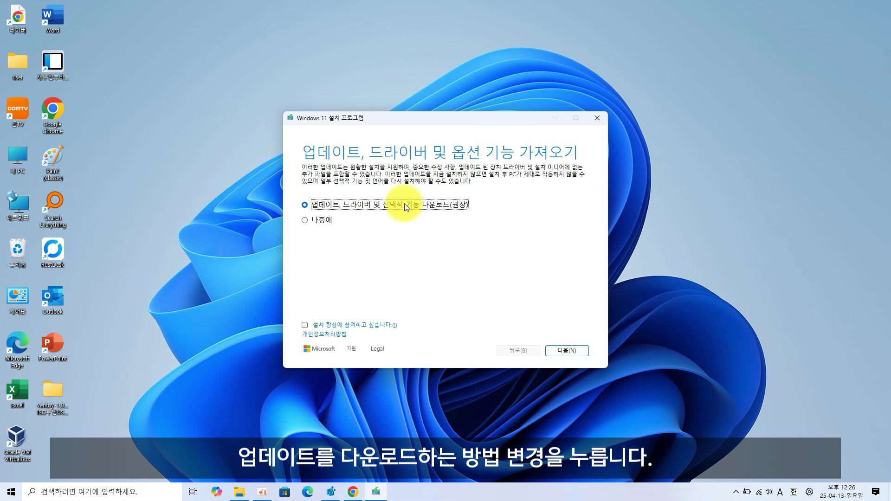
left_click(317, 222)
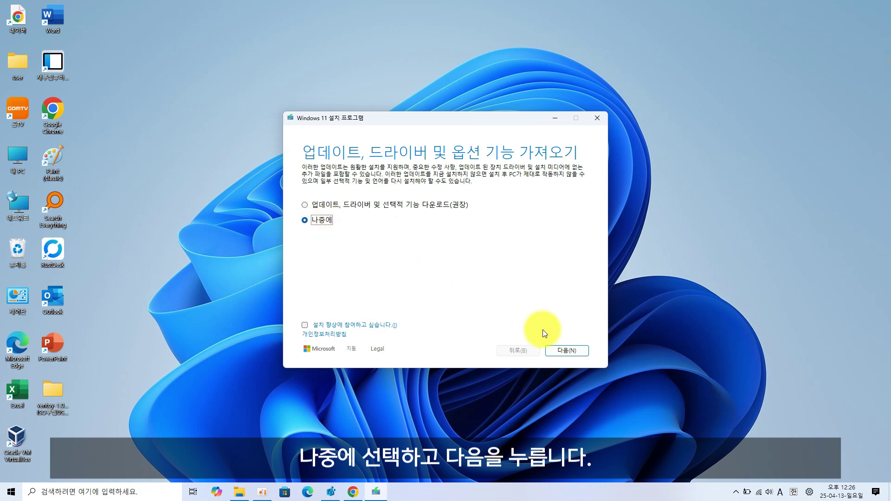
left_click(572, 353)
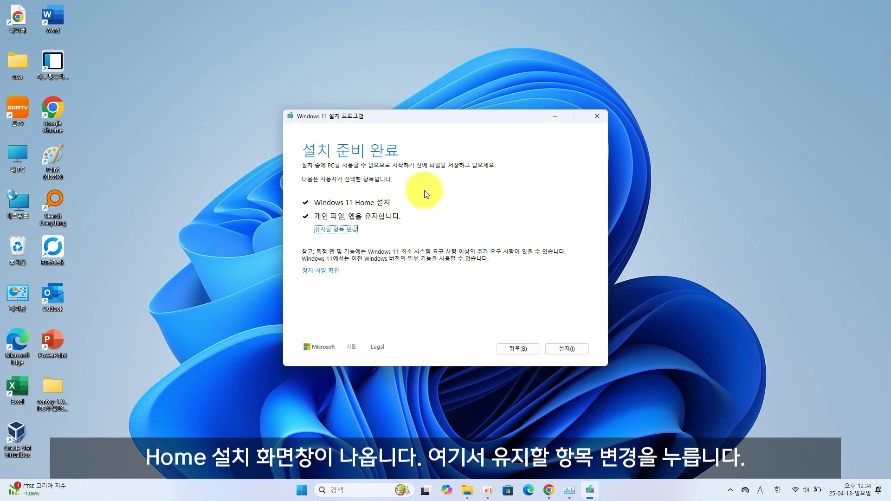
Step: Check the items to keep, leave personal files and apps selected, and start the Windows 11 Home installation
left_click(332, 228)
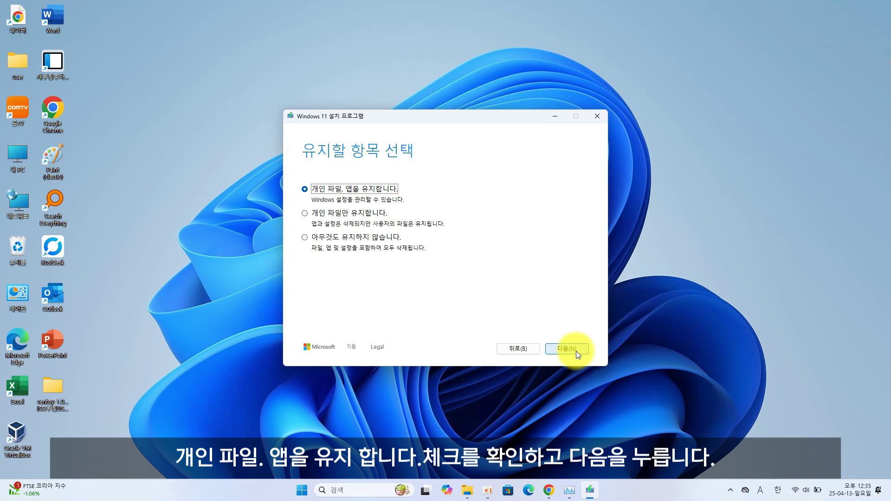
left_click(576, 350)
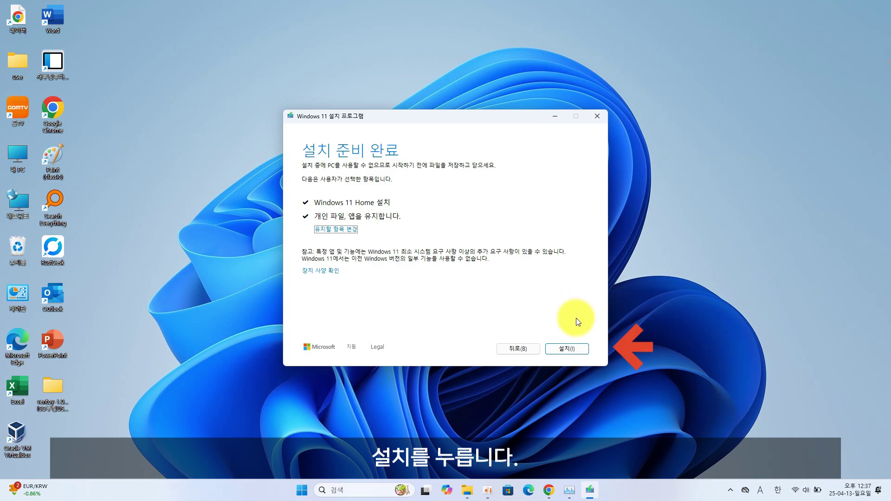
left_click(575, 352)
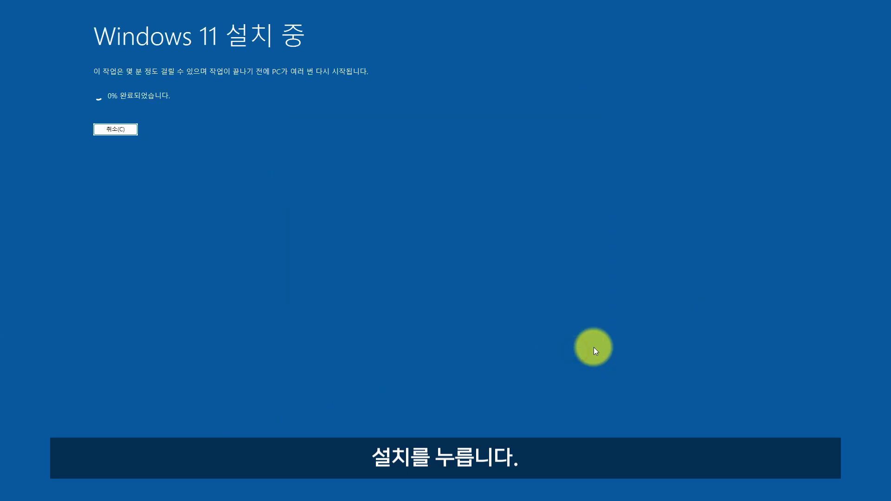